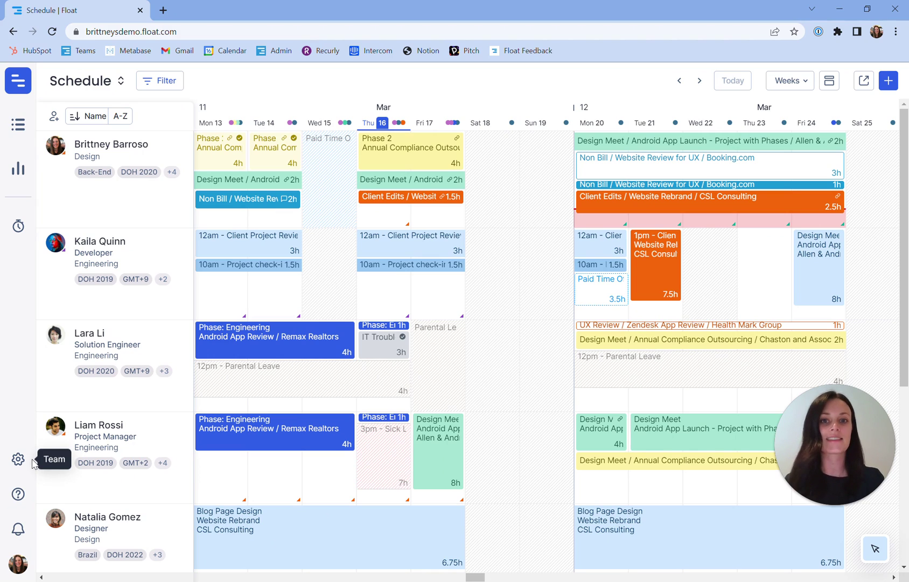
- In Team settings Notifications, set time tracking reminder emails to go out weekly on Monday
left_click(17, 461)
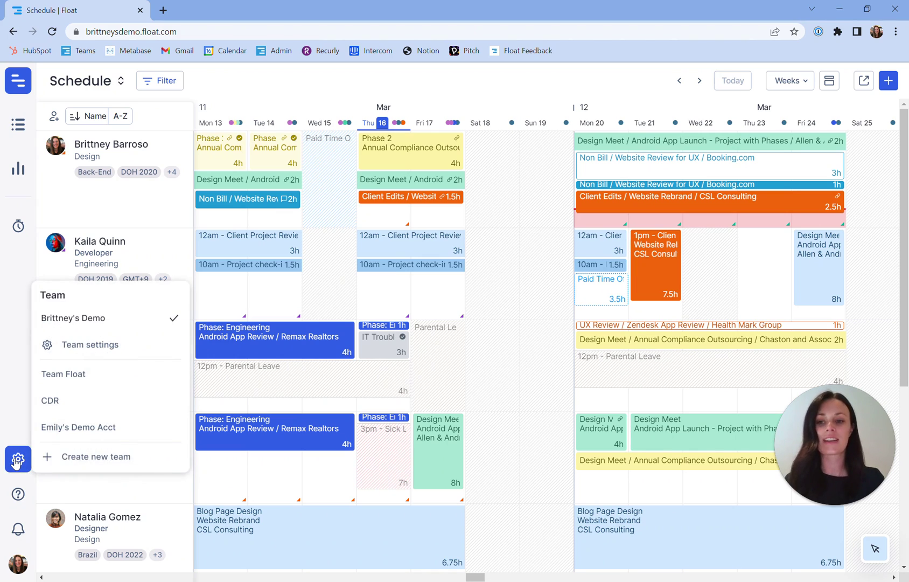
left_click(61, 355)
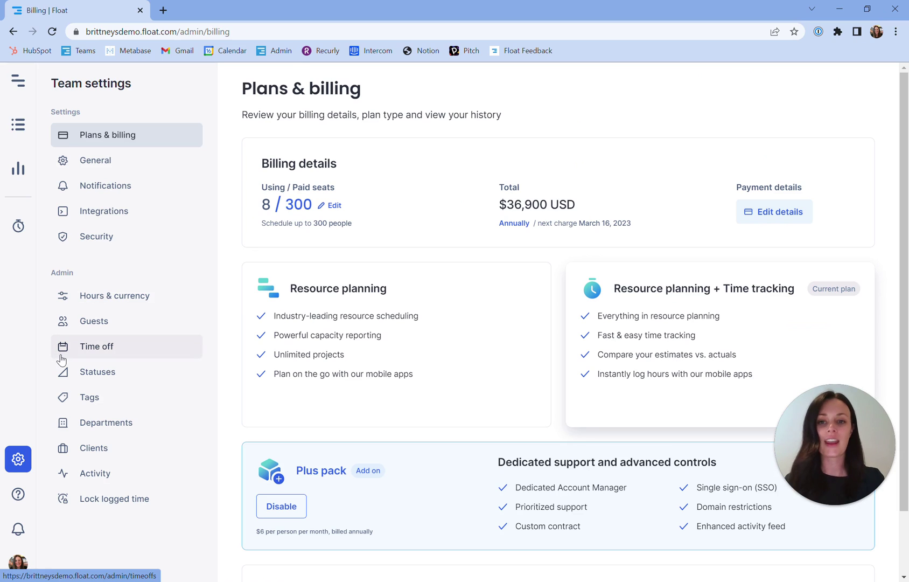
left_click(105, 191)
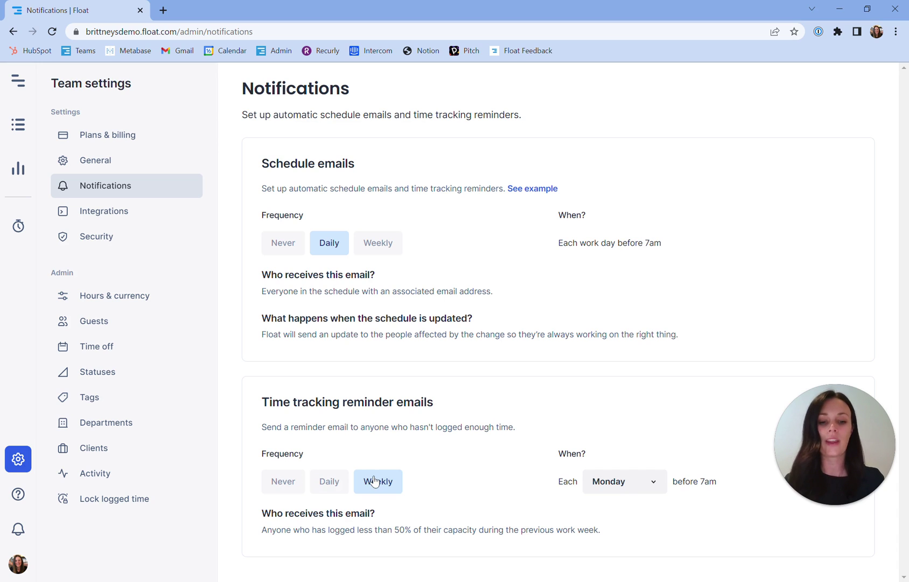
left_click(627, 482)
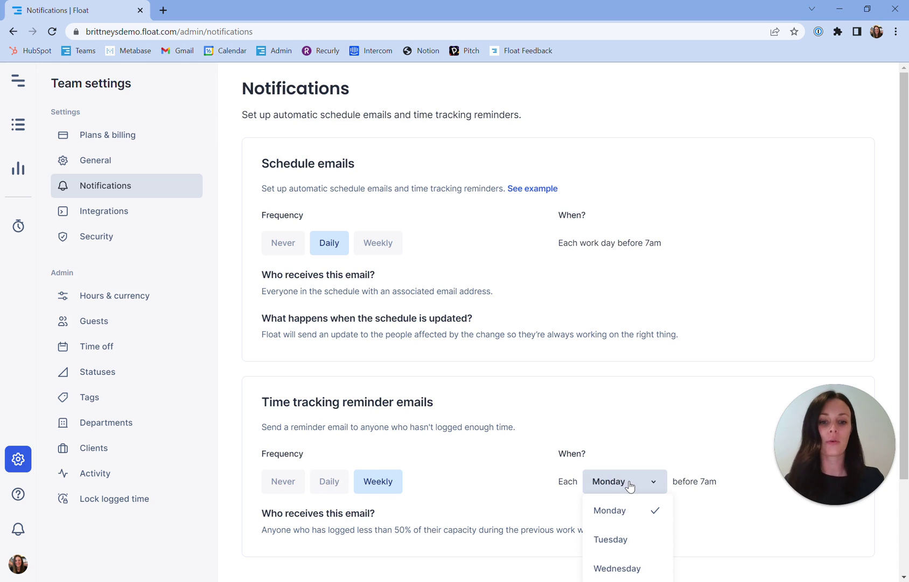
left_click(616, 450)
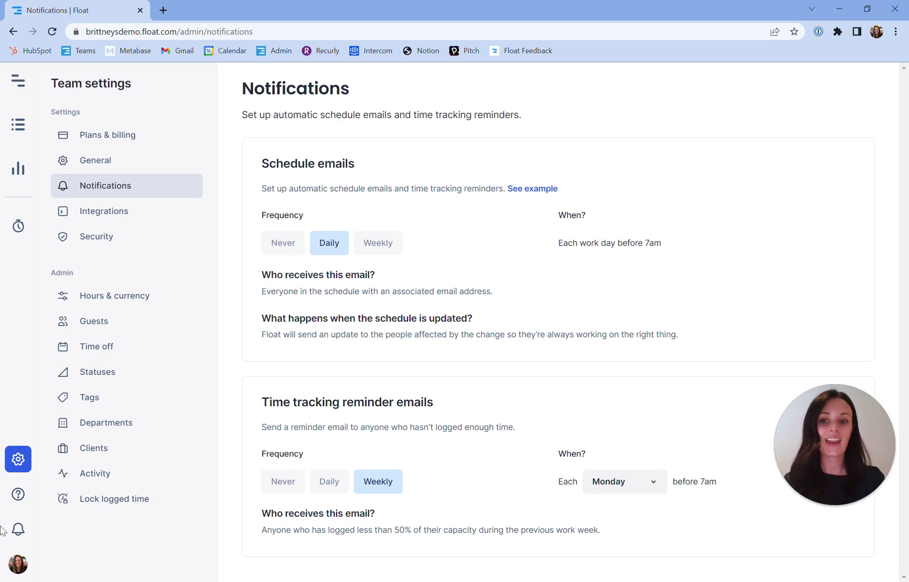
left_click(18, 530)
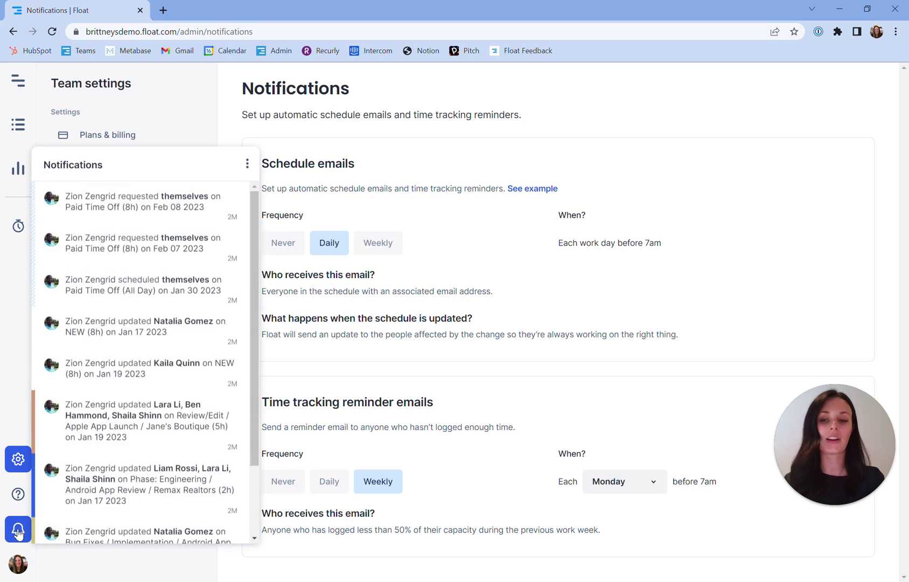
left_click(247, 165)
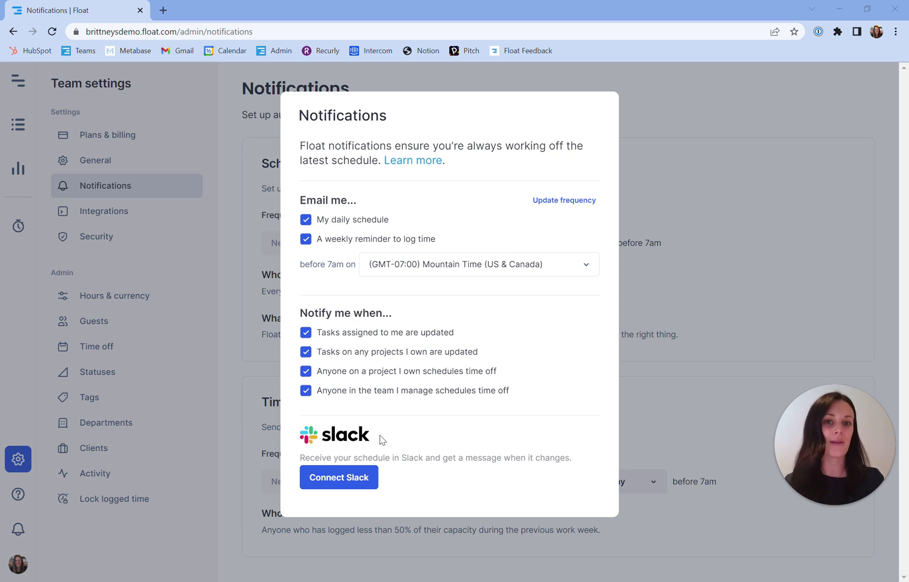
key("Escape")
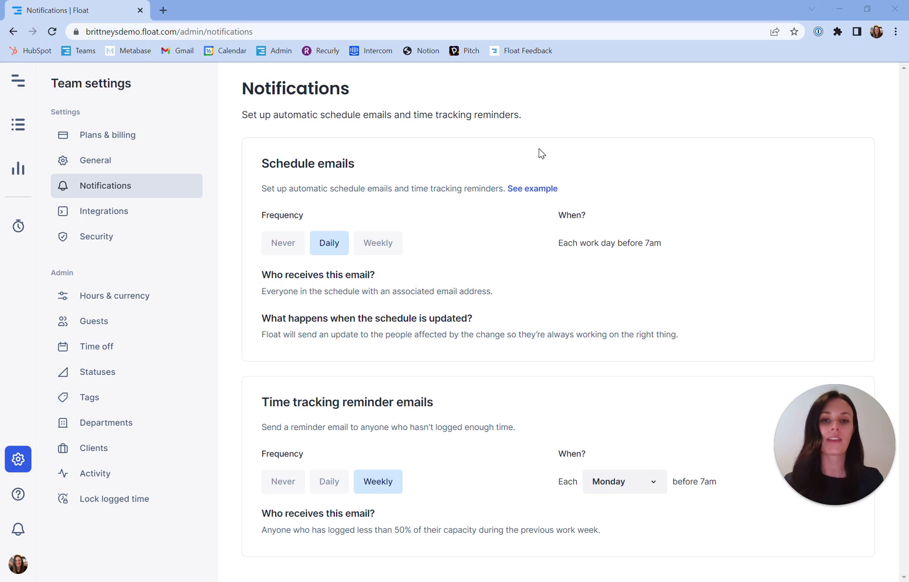
- Keep logged time locking on, 1 day after the end of every Week
left_click(147, 503)
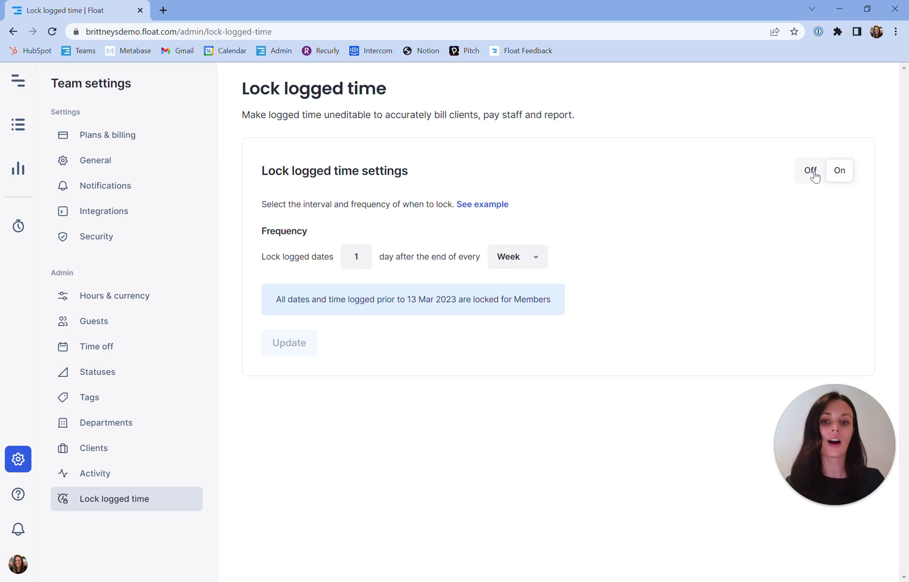
left_click(534, 264)
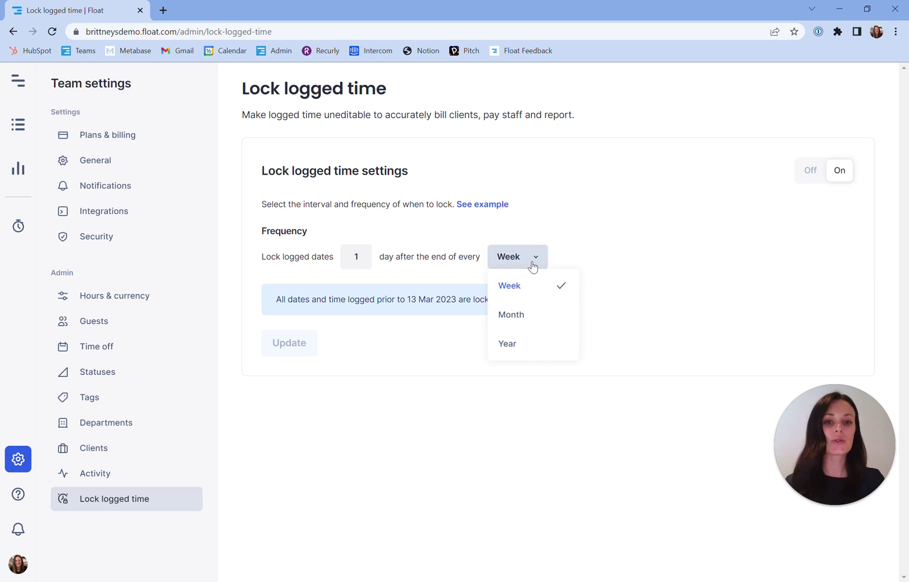
left_click(377, 269)
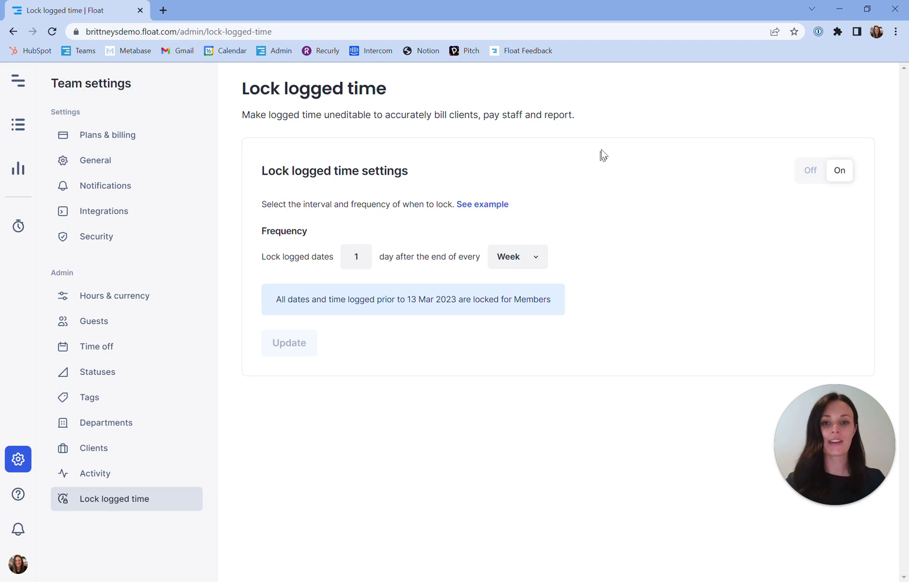
- Switch the team schedule to the Log team view
left_click(15, 75)
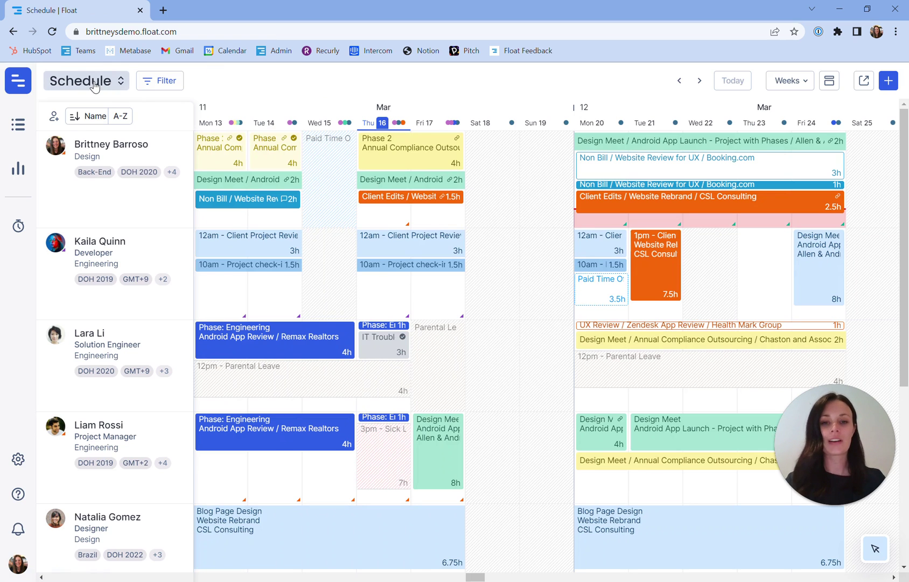
left_click(92, 82)
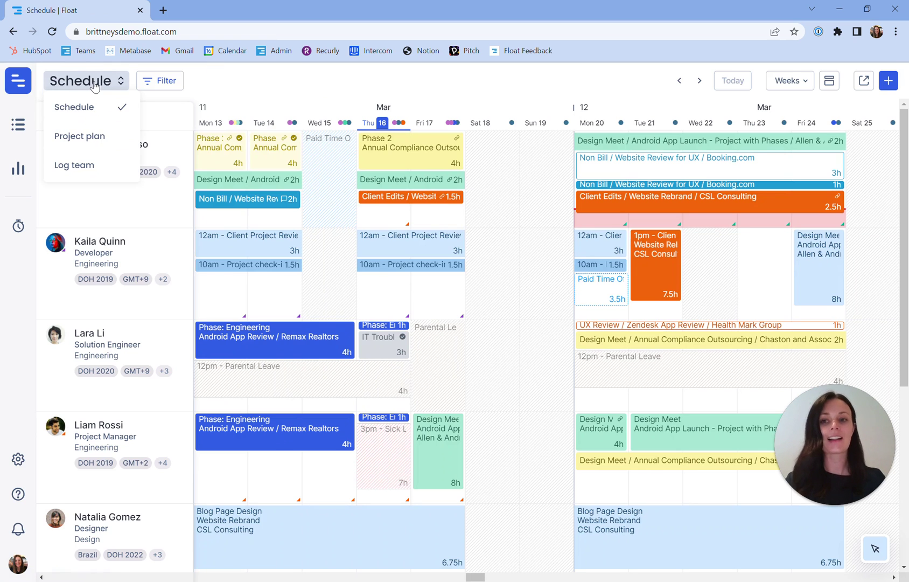
left_click(96, 163)
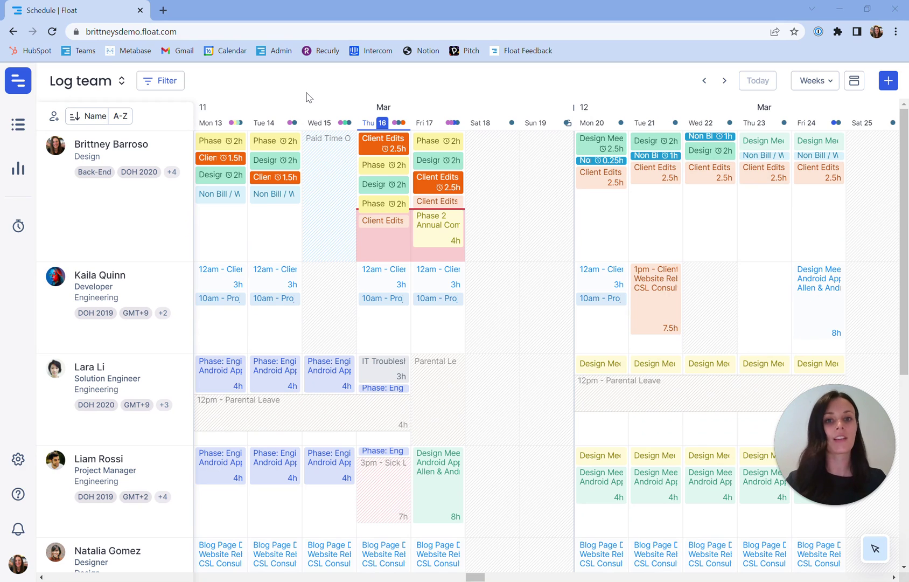
- Log the developer's Monday Client Project Review as 2h, then log her remaining scheduled hours for 13–16 March
mouse_move(232, 125)
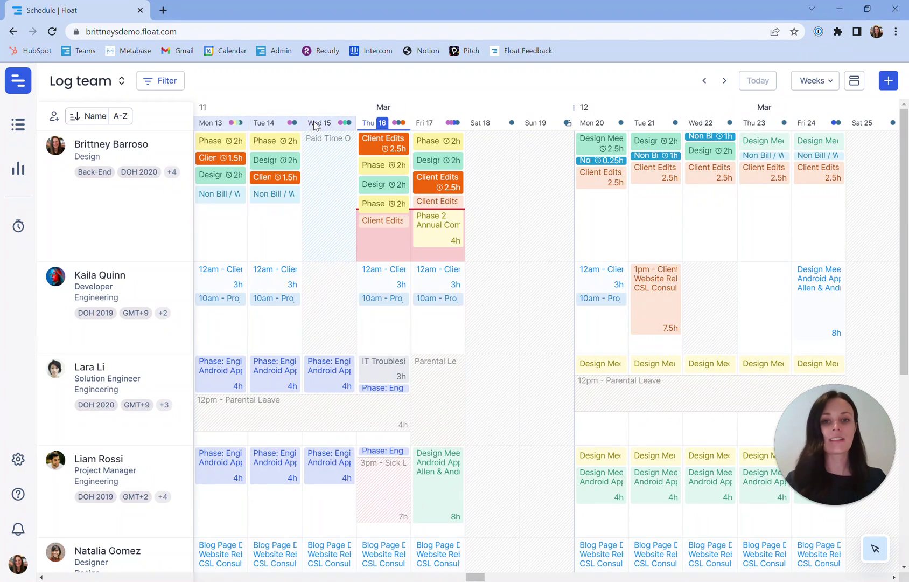
left_click_drag(315, 125, 315, 126)
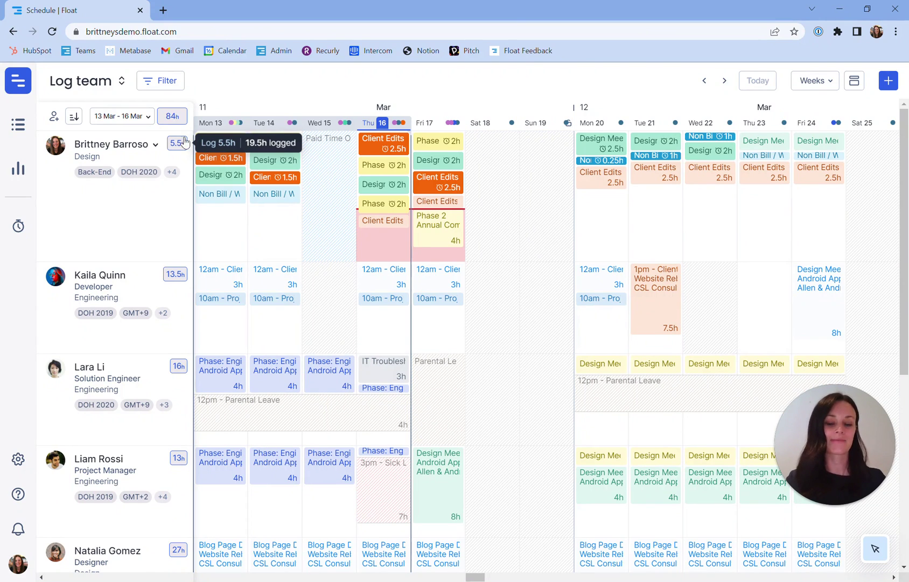
left_click(216, 277)
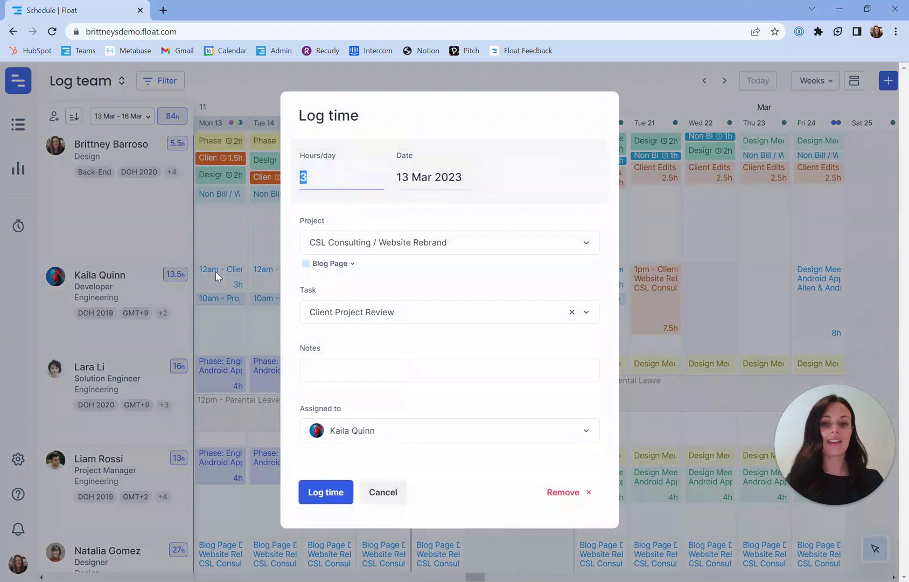
type("2")
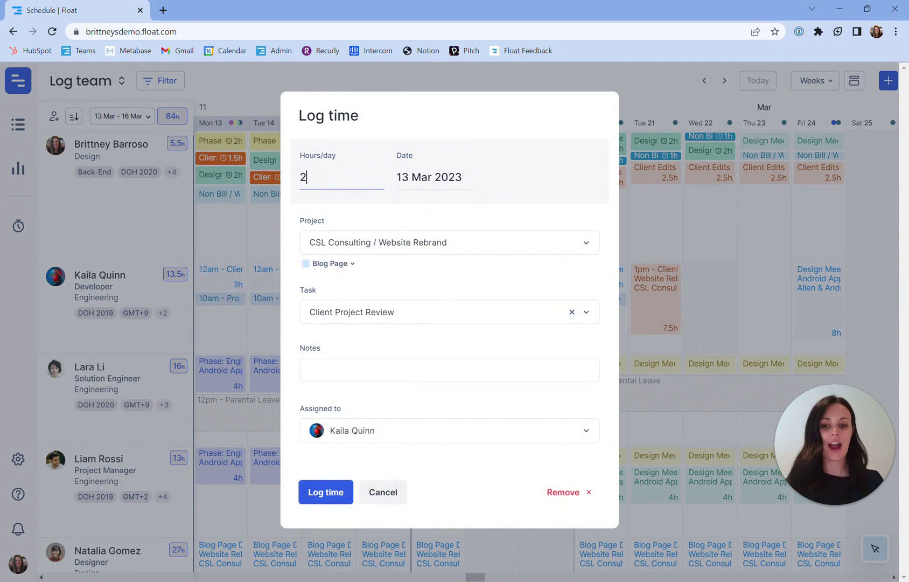
left_click(329, 500)
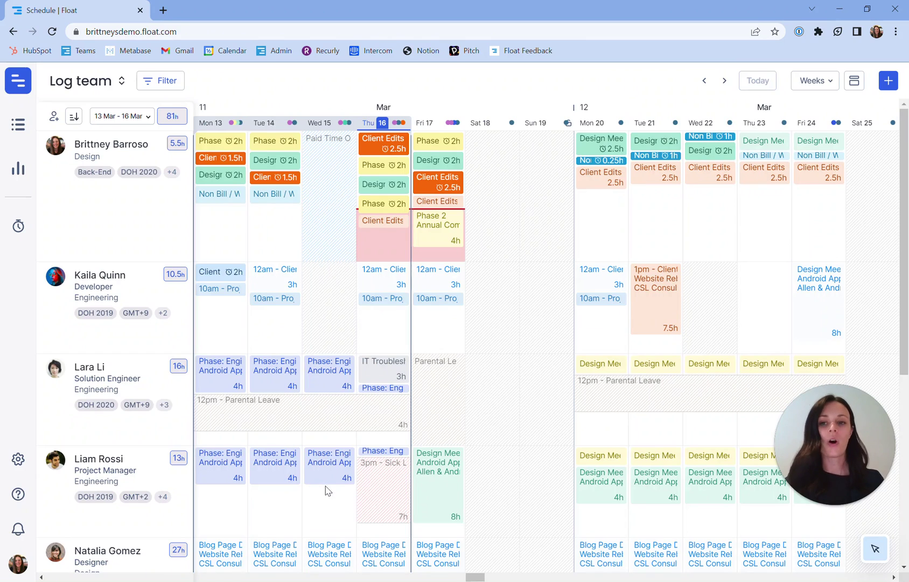
mouse_move(168, 285)
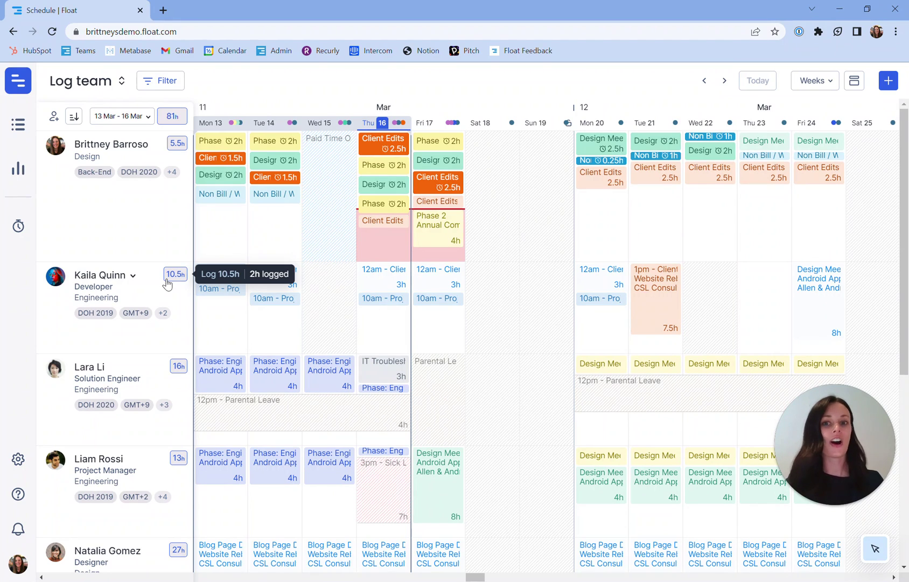
left_click(167, 280)
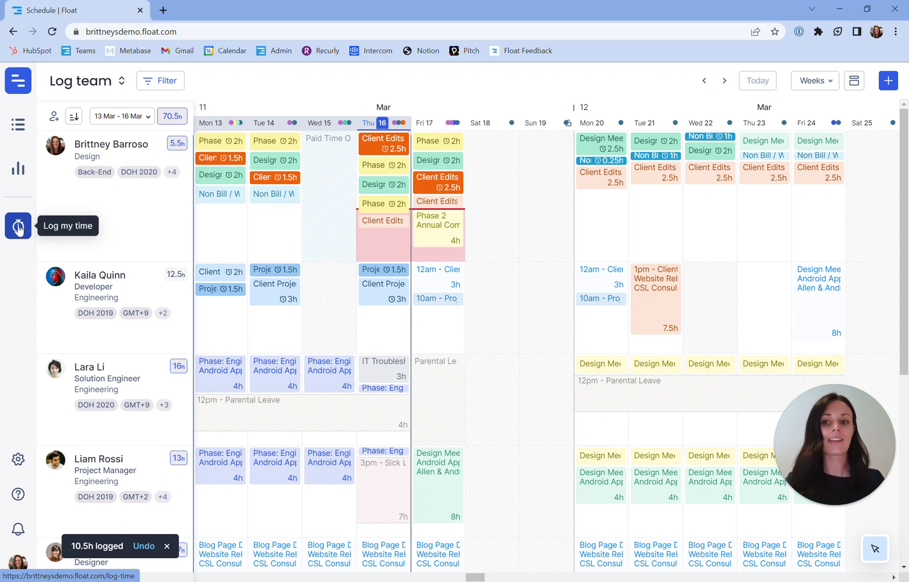
- In Log my time, log Monday's Non Bill entry as 3h
left_click(18, 228)
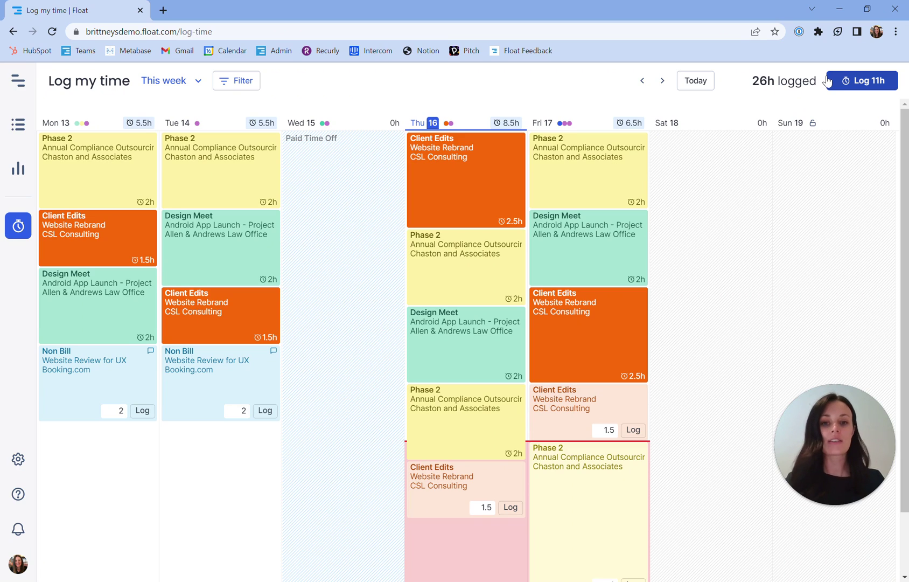
left_click(116, 411)
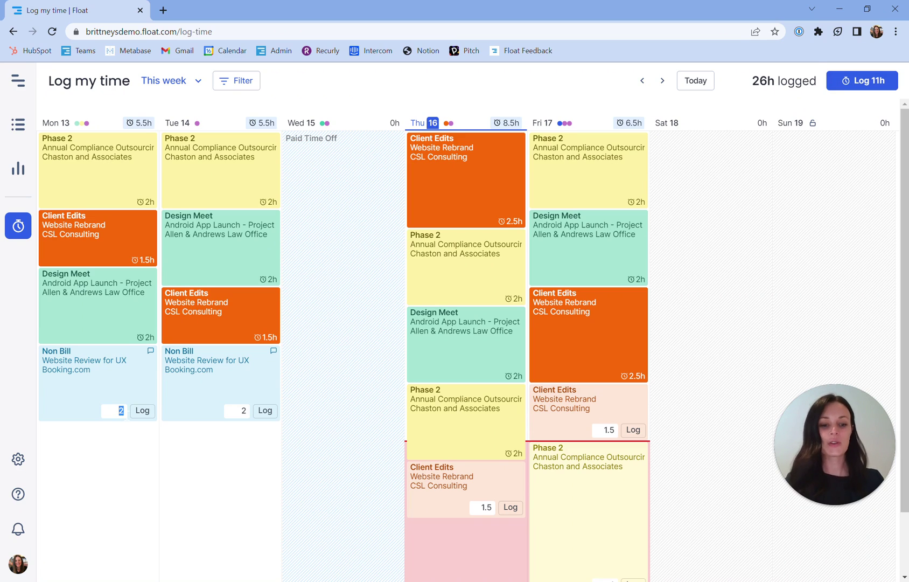
type("3")
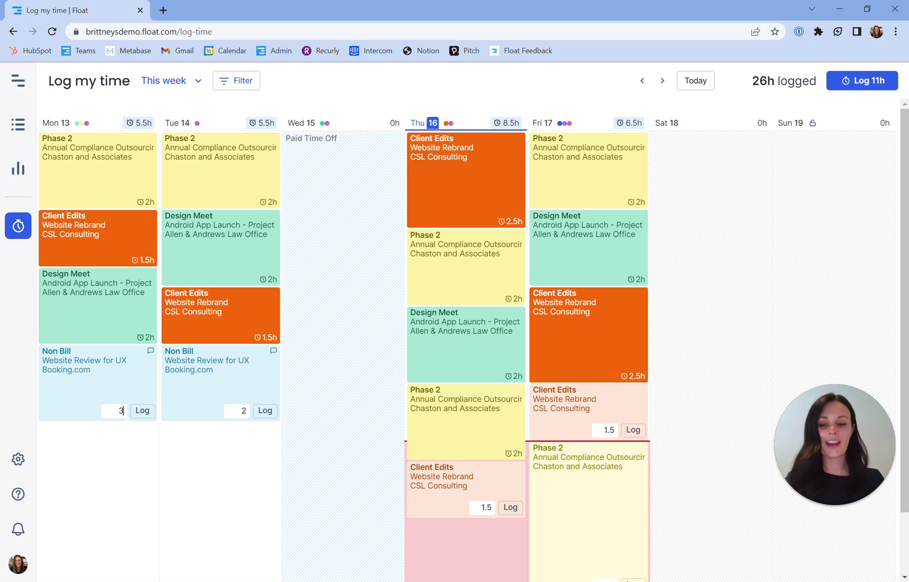
left_click(138, 413)
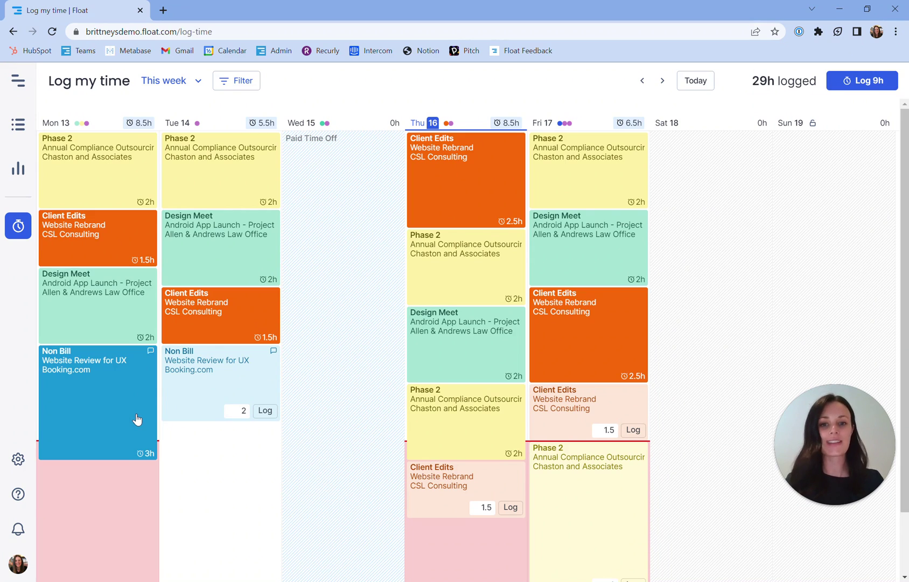
mouse_move(138, 419)
- Log Tuesday's Non Bill entry at 2h and the remaining 7h, reaching 38h
left_click(260, 379)
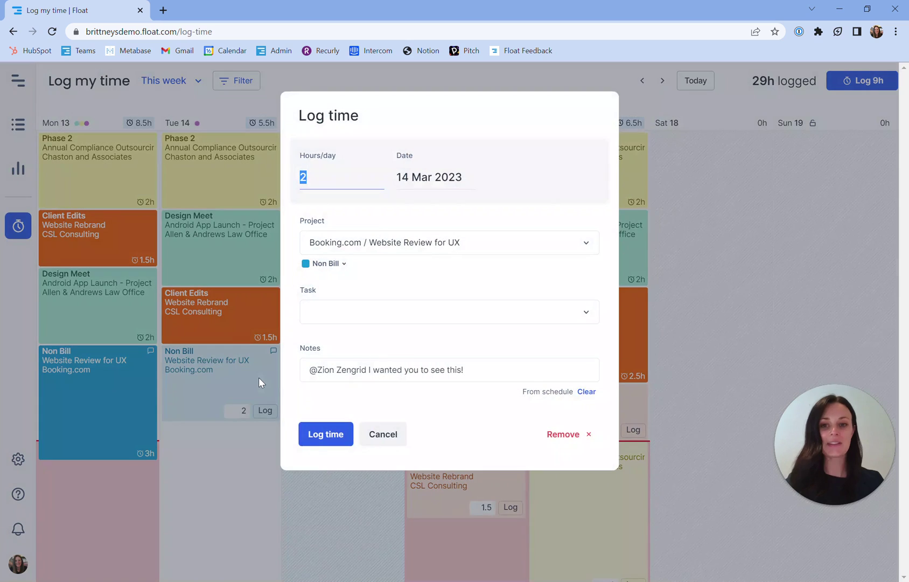
left_click(334, 436)
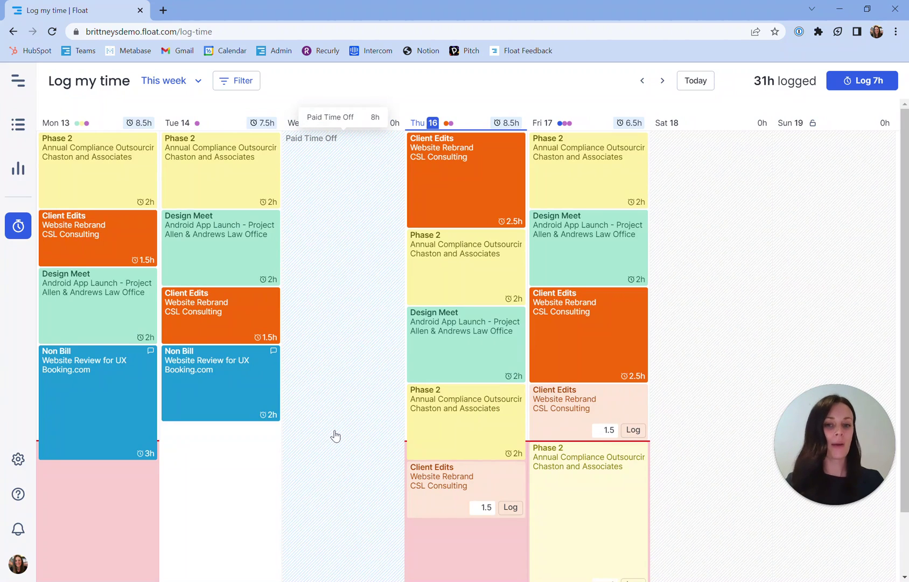
left_click(839, 86)
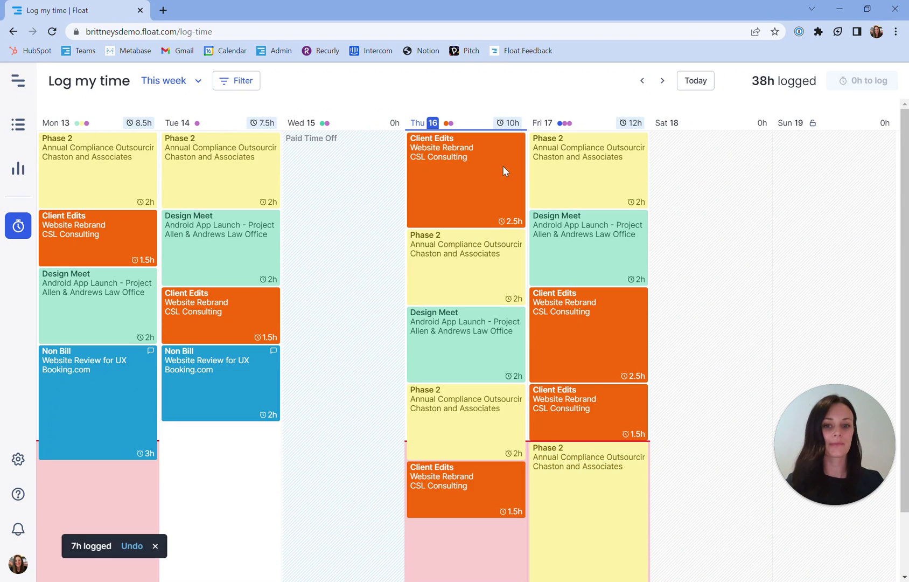
- Show last week's time log, Mon 6 to Sun 12, with 21h logged
left_click(189, 84)
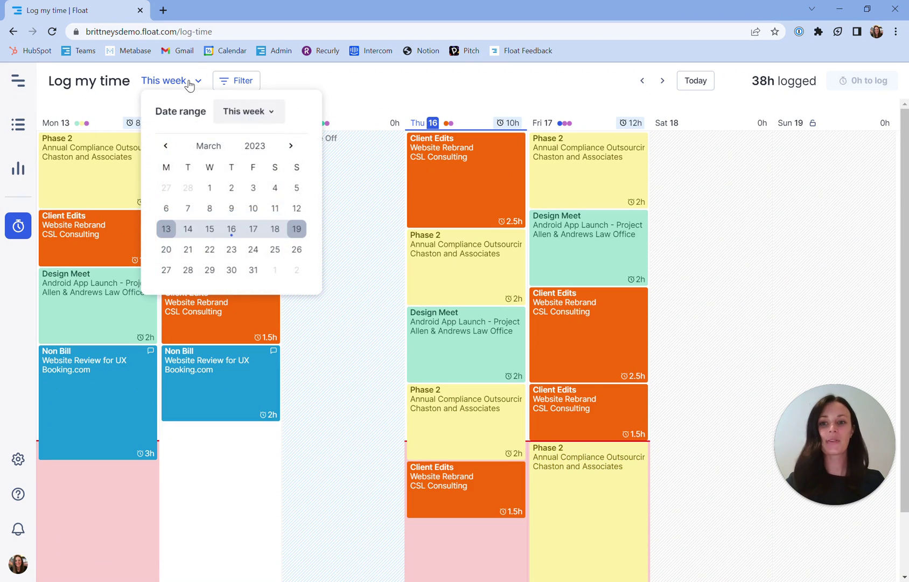
left_click(275, 113)
left_click(275, 142)
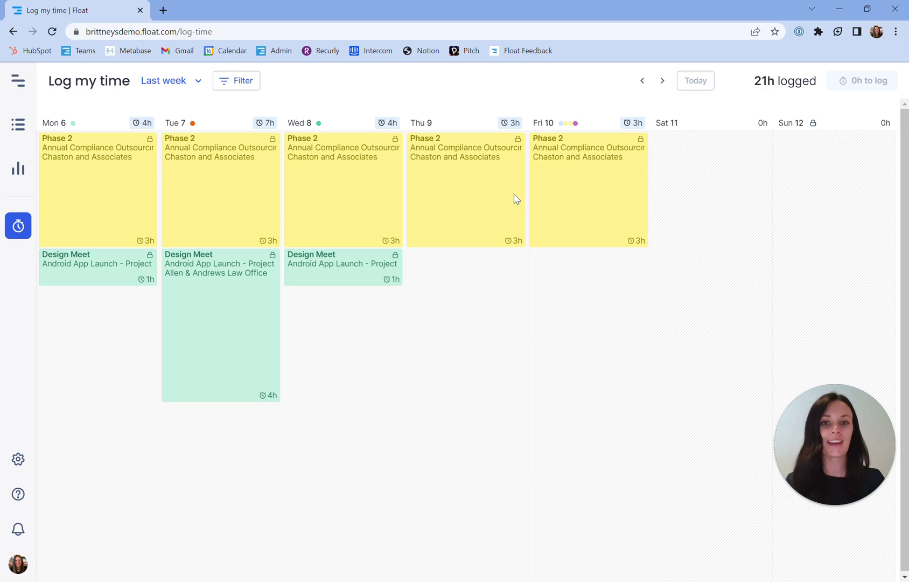
- Open Reports for this quarter, 01 Jan–31 Mar 2023, with the Time tracking table
left_click(8, 179)
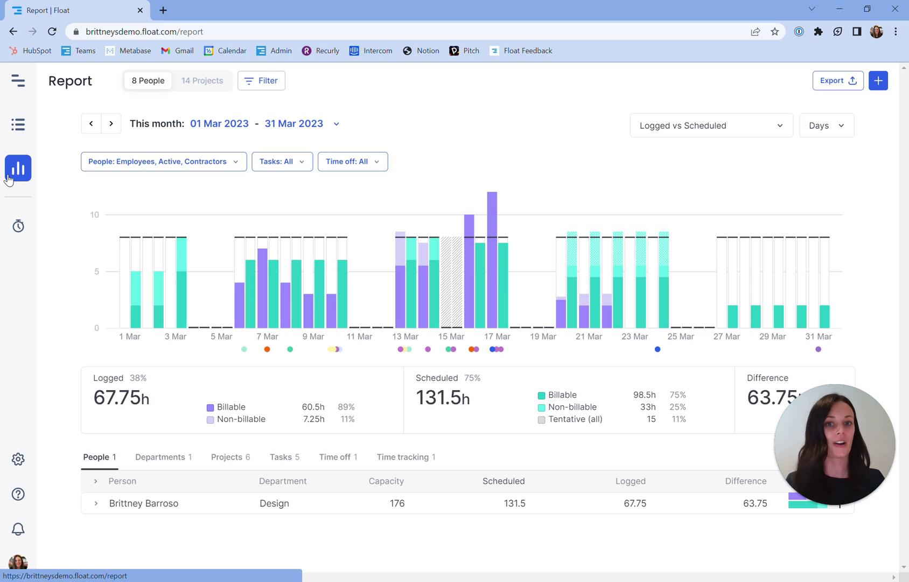
left_click(771, 134)
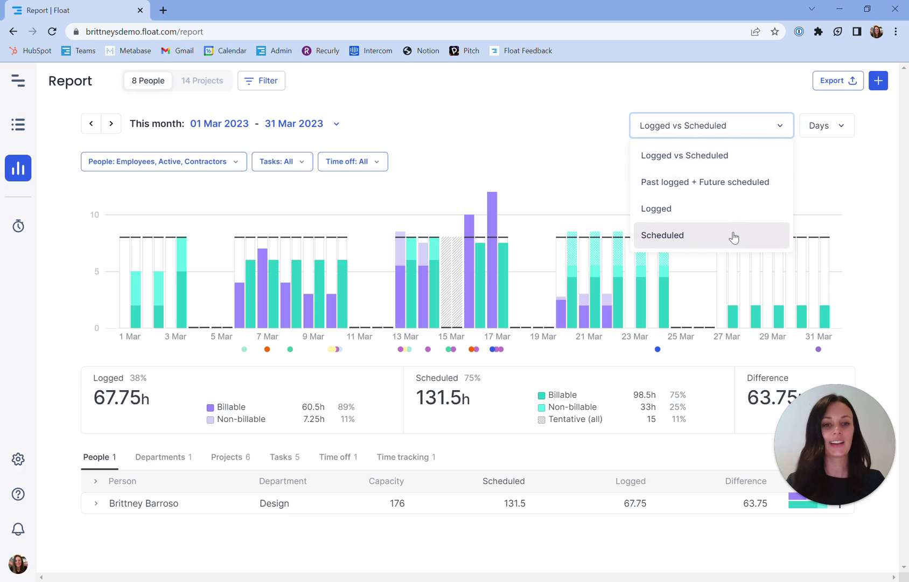
left_click(737, 170)
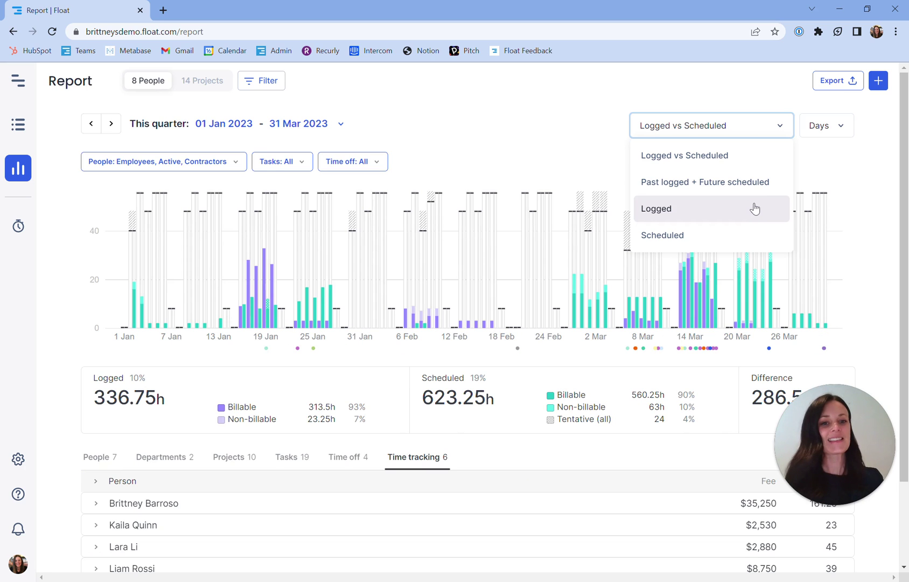
- Show only logged hours, review a person's entries and export options, then show the People breakdown
left_click(755, 209)
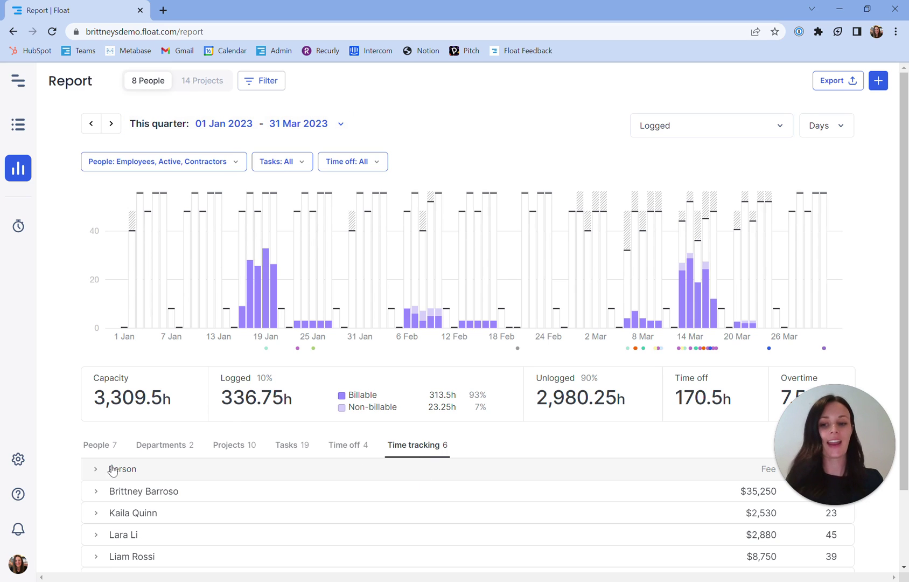
left_click(96, 492)
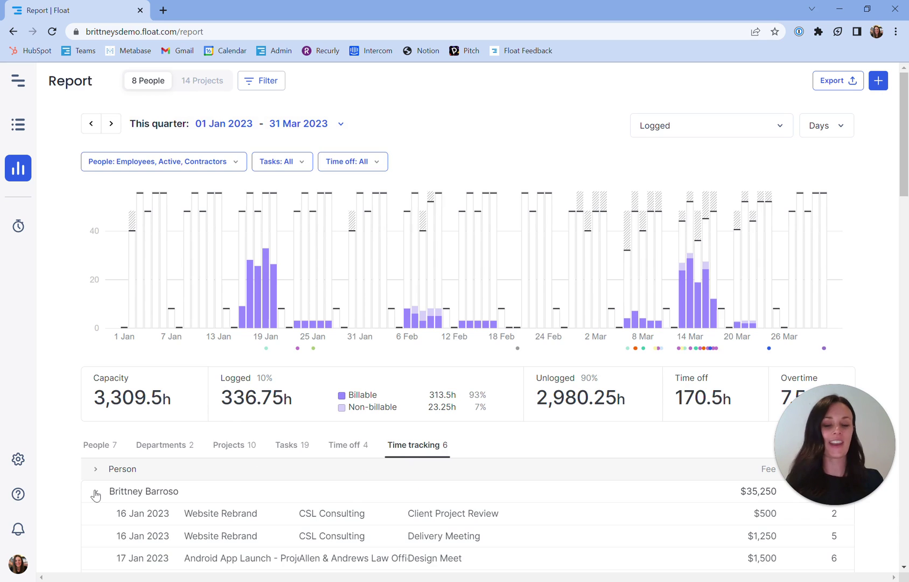
scroll(96, 495, "down", 1)
scroll(96, 495, "up", 1)
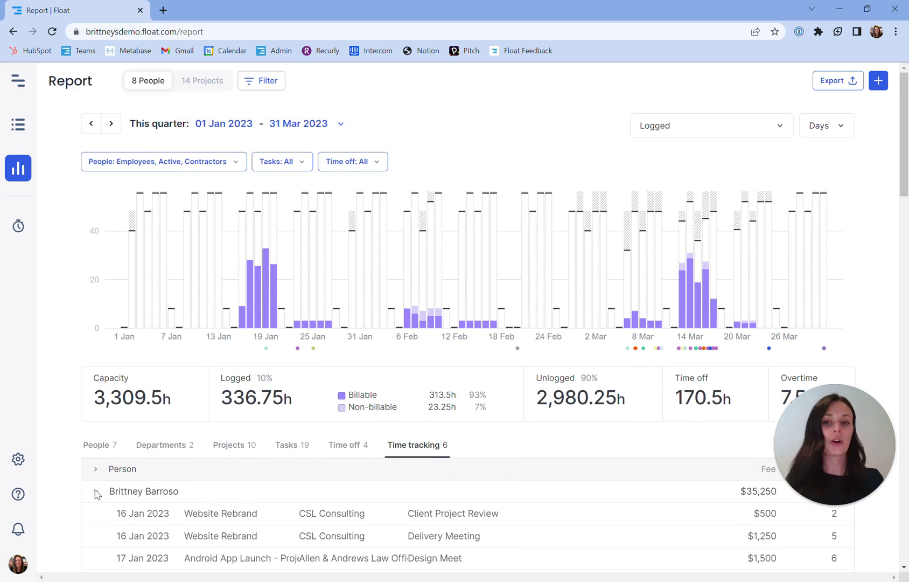
left_click(848, 87)
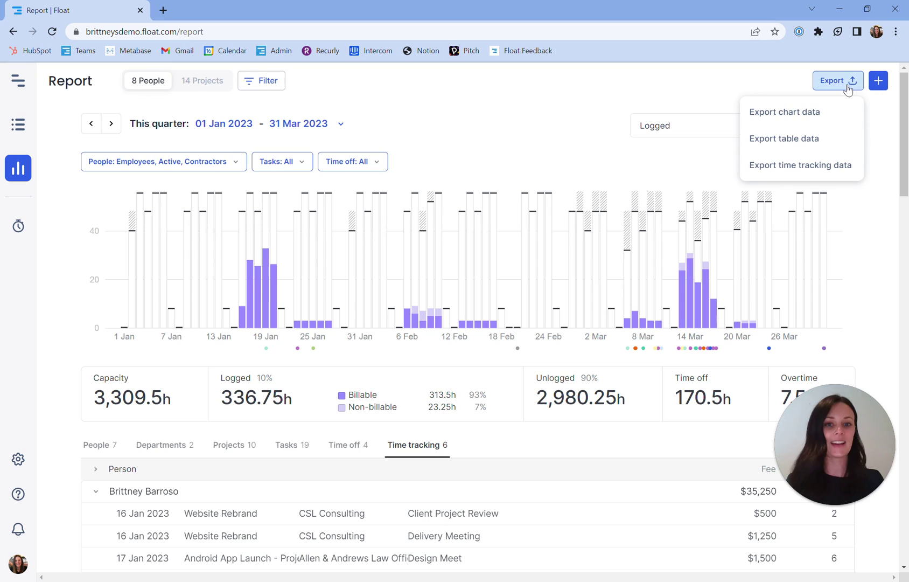
left_click(844, 141)
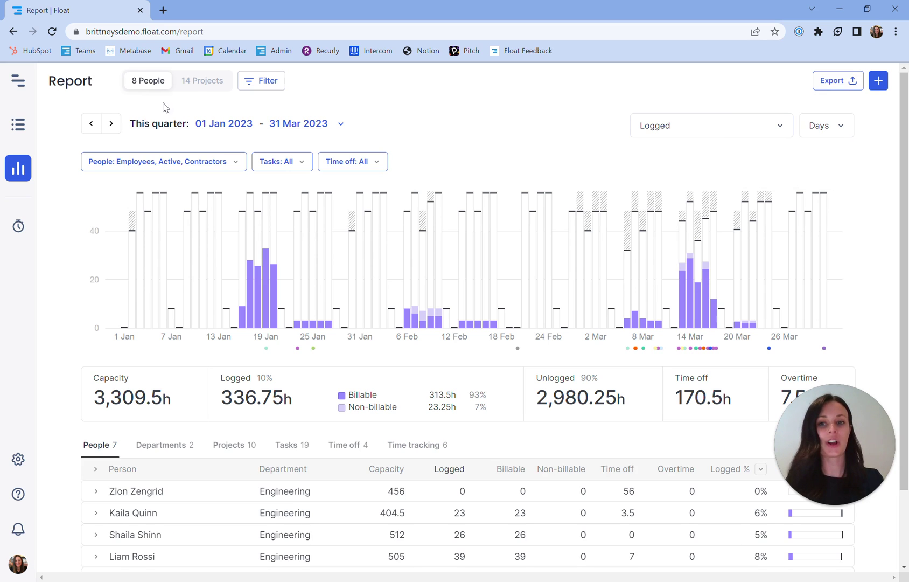
- Open the Android App Launch - Project with Phases report and review its time tracking entries
left_click(192, 82)
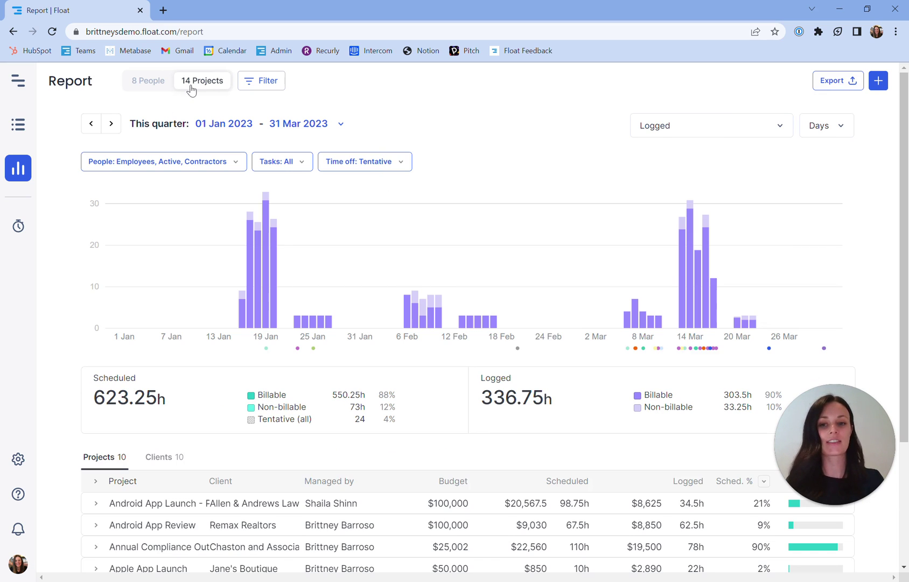
left_click(119, 503)
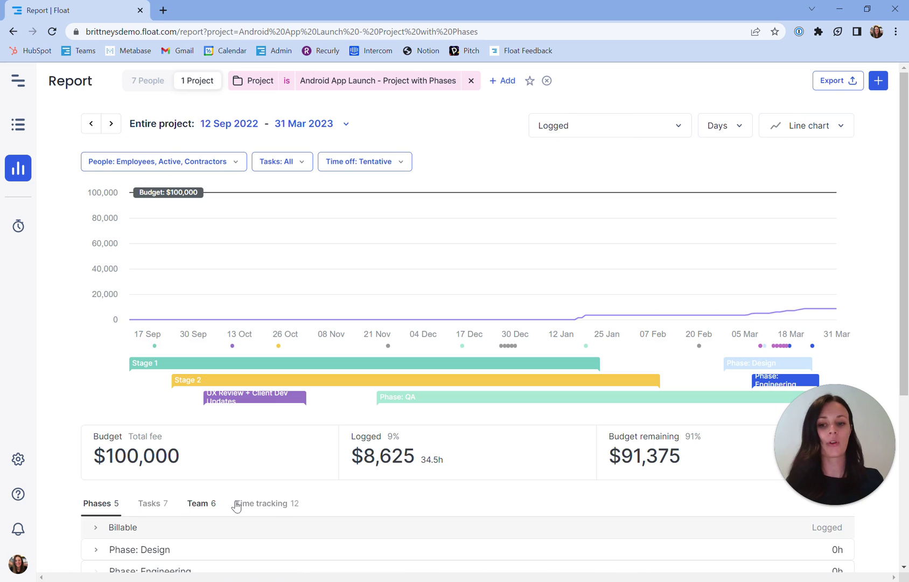
left_click(240, 505)
scroll(272, 505, "down", 2)
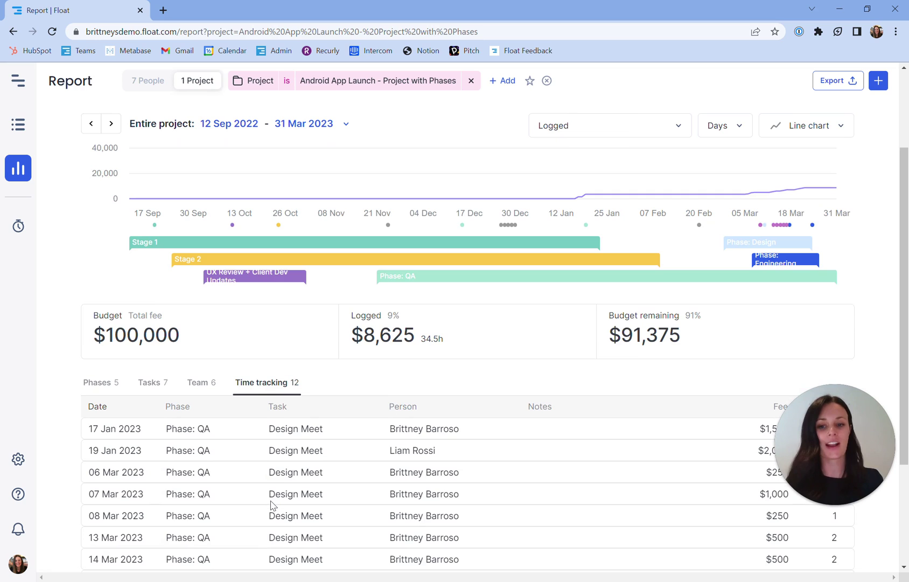
scroll(272, 506, "down", 1)
scroll(272, 505, "up", 3)
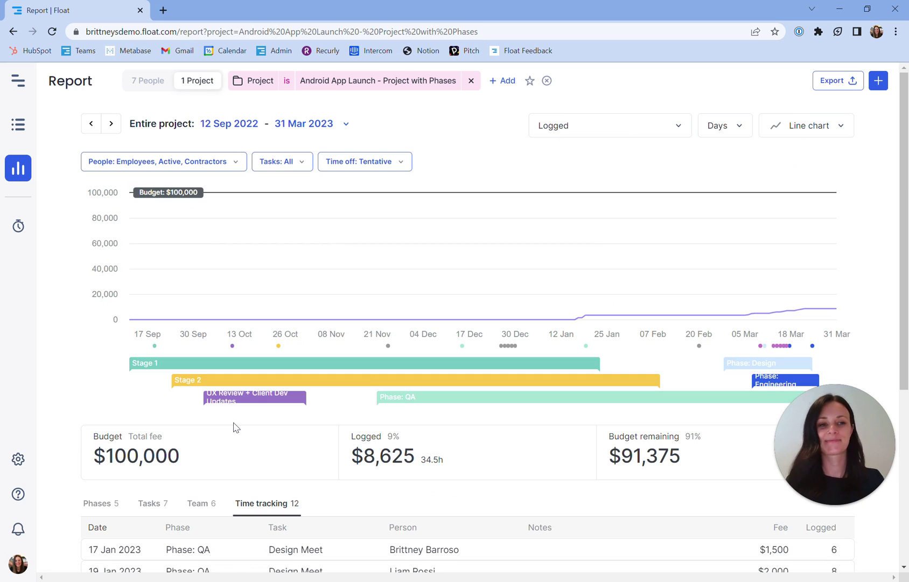
left_click(857, 81)
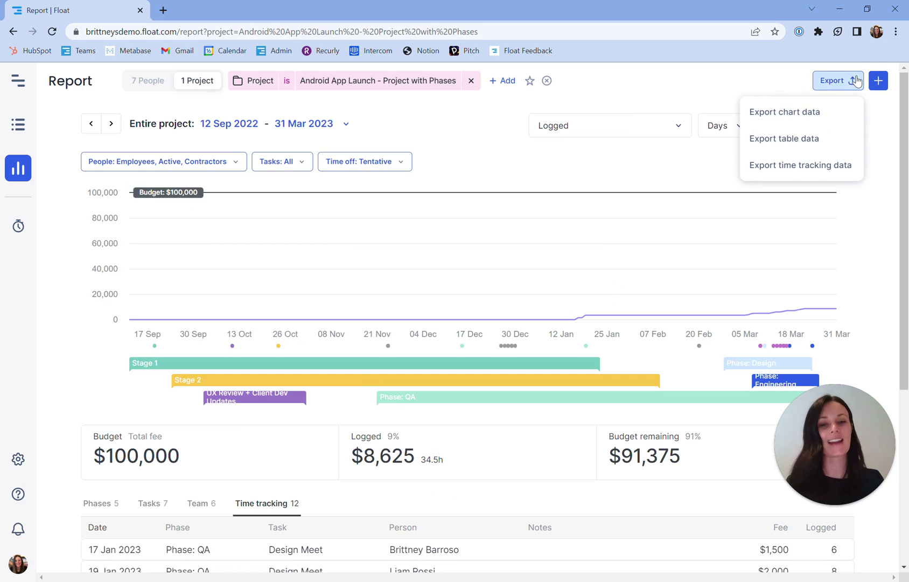
- Close the Export menu and start a support chat from the Help menu
left_click(577, 101)
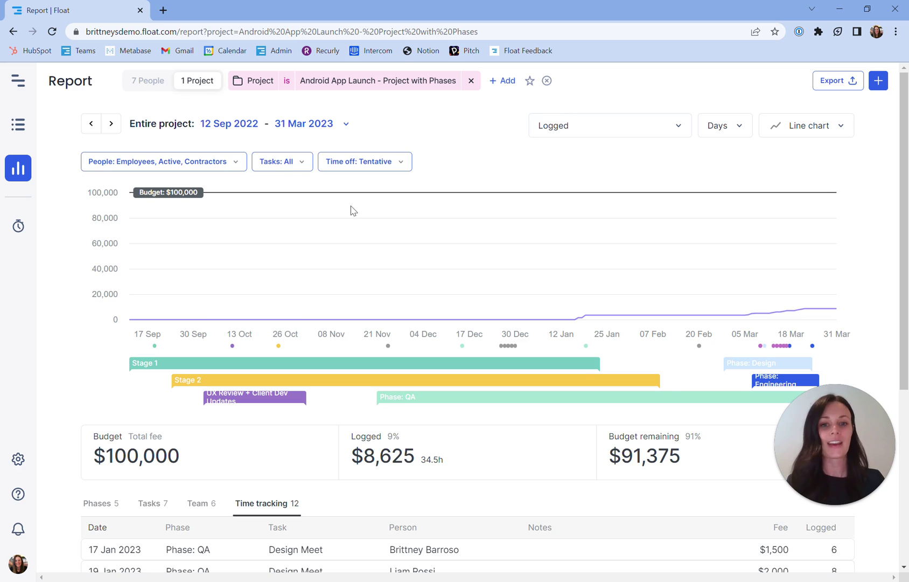
left_click(21, 495)
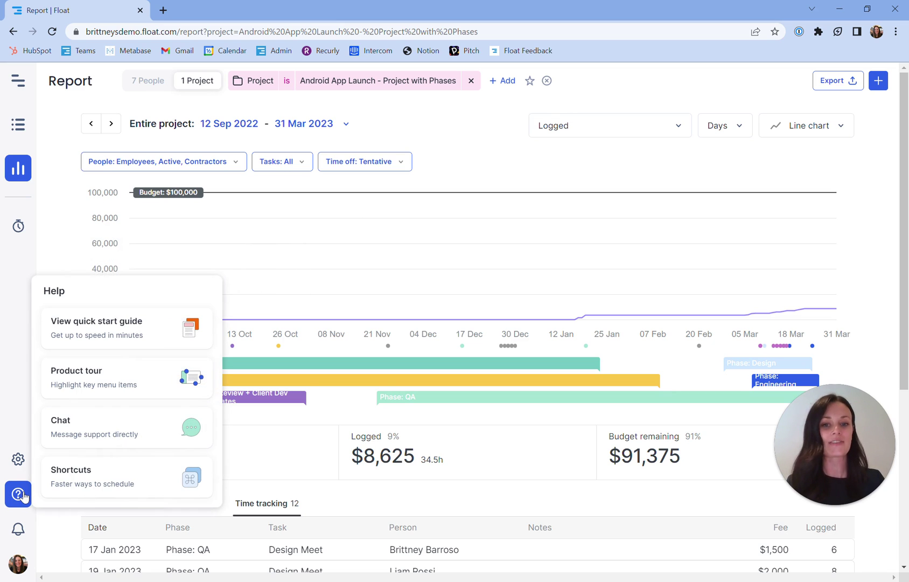
left_click(98, 429)
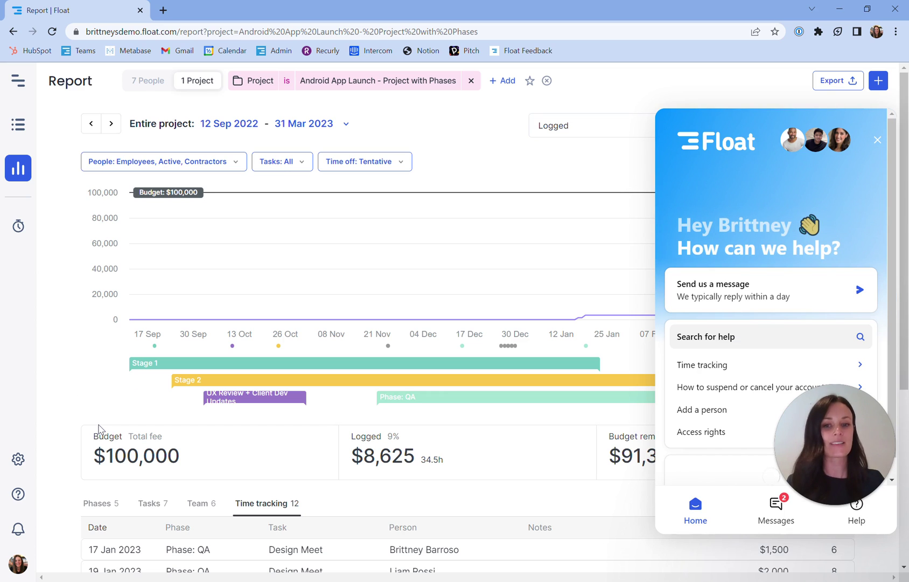